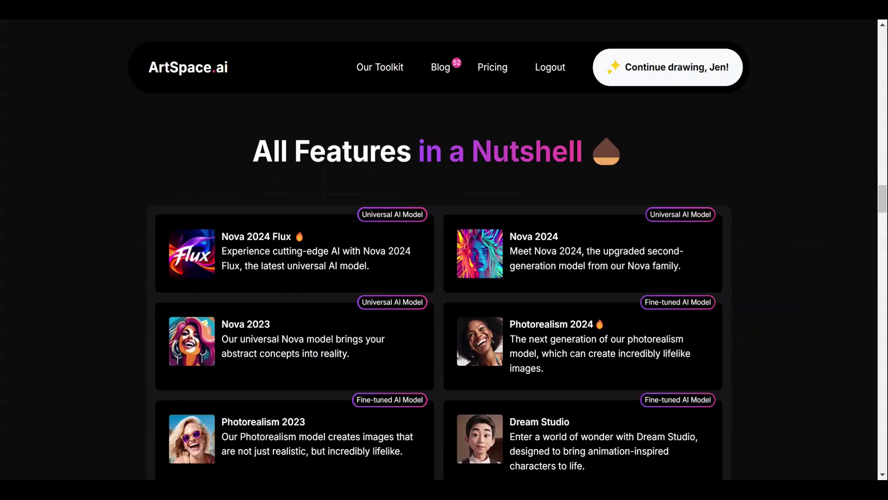
Examine the ArtSpace.ai feature list and the More Examples section, and browse the Google image results for "ai art"
scroll(803, 258, down, 1)
scroll(802, 258, down, 3)
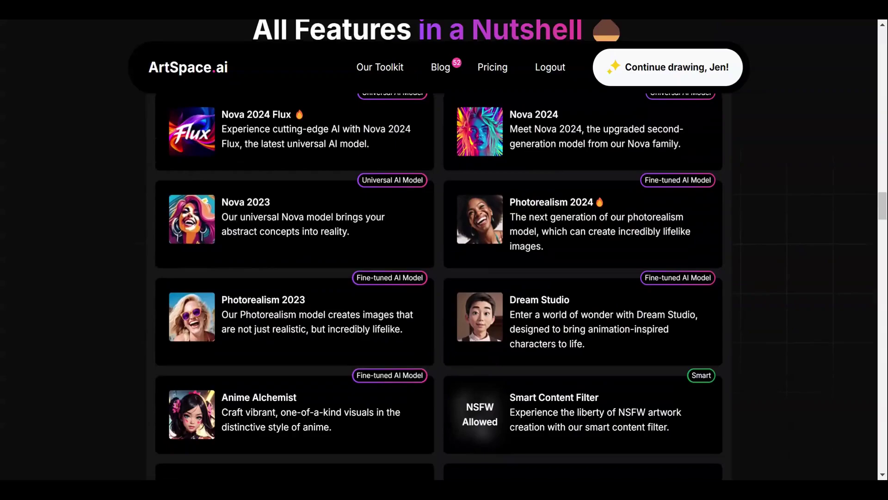
scroll(796, 254, down, 2)
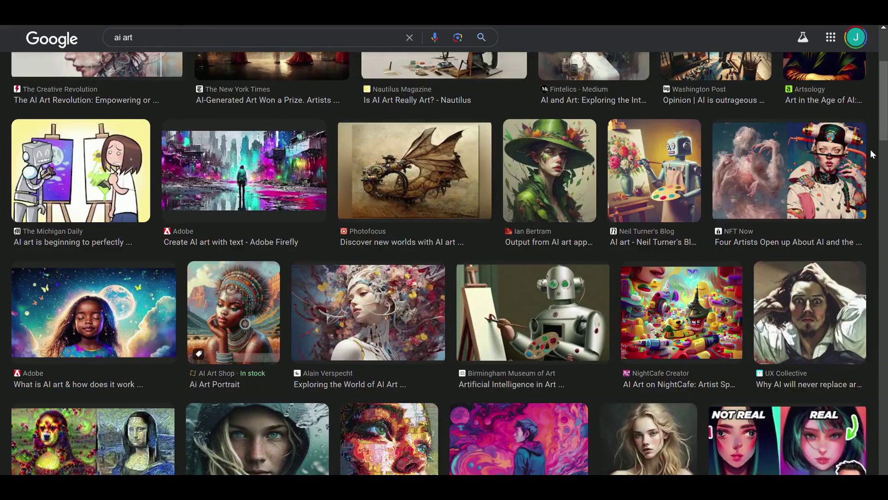
scroll(870, 149, down, 4)
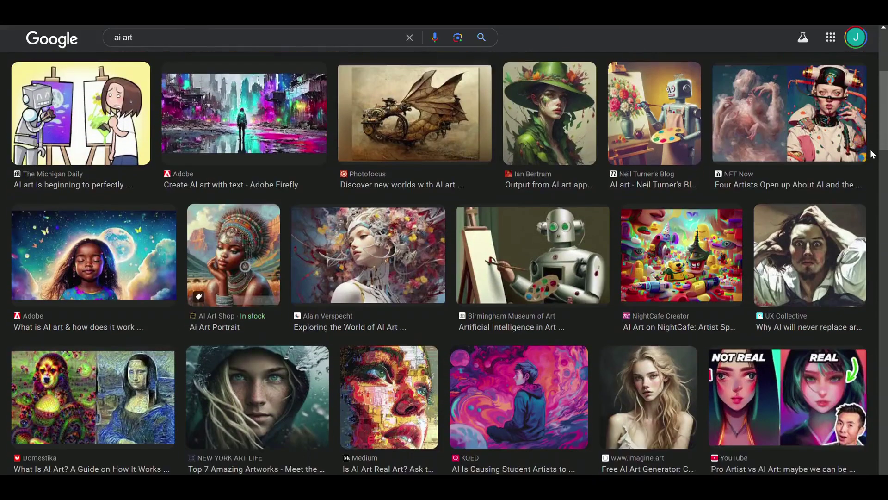
scroll(870, 149, down, 6)
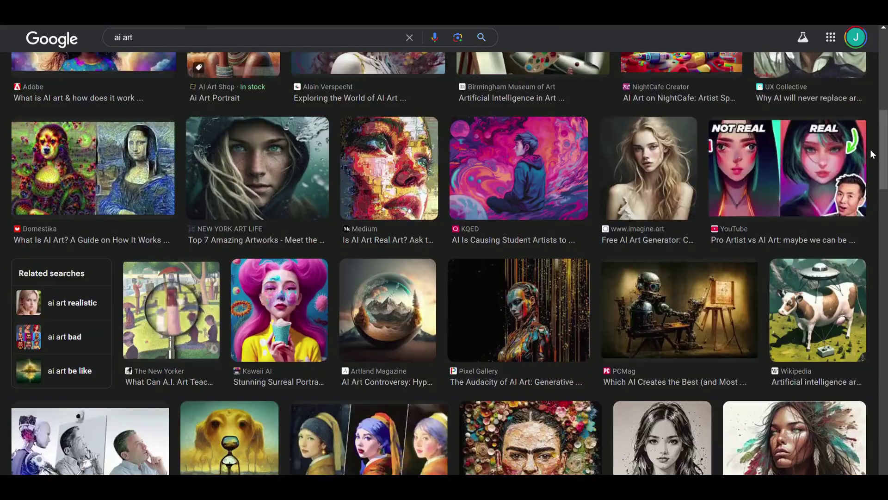
scroll(870, 149, down, 7)
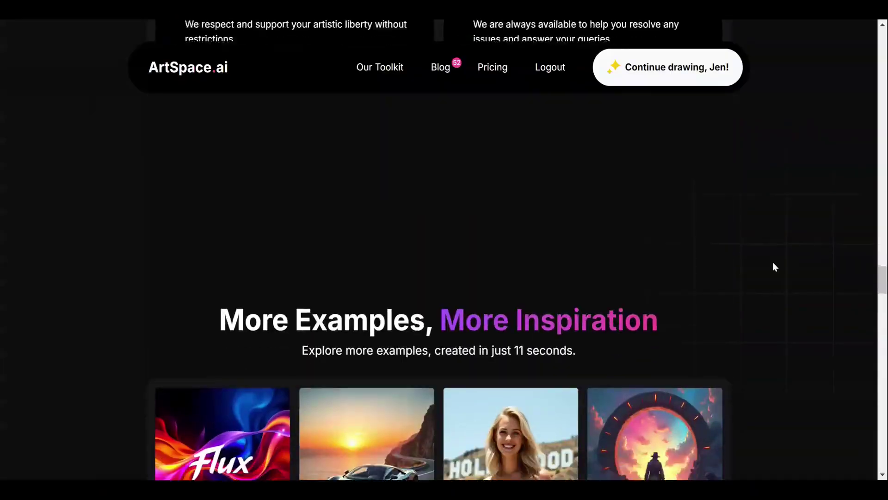
scroll(773, 262, down, 5)
scroll(772, 261, up, 10)
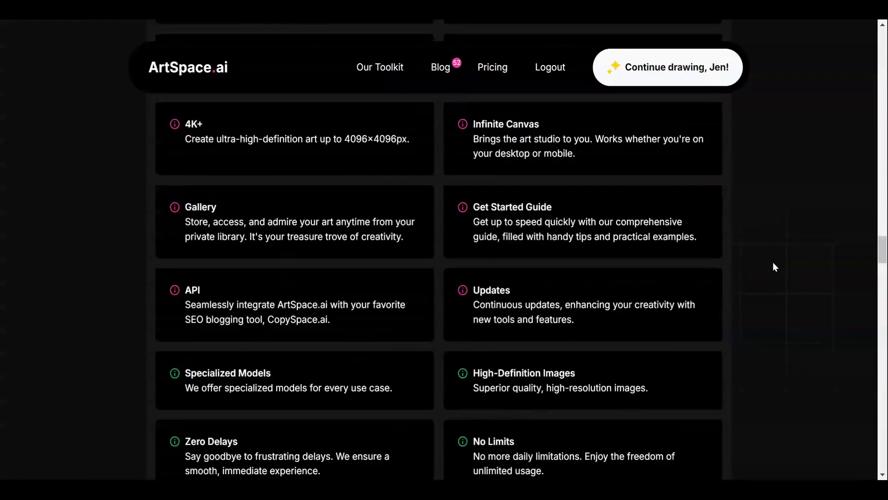
scroll(772, 261, up, 10)
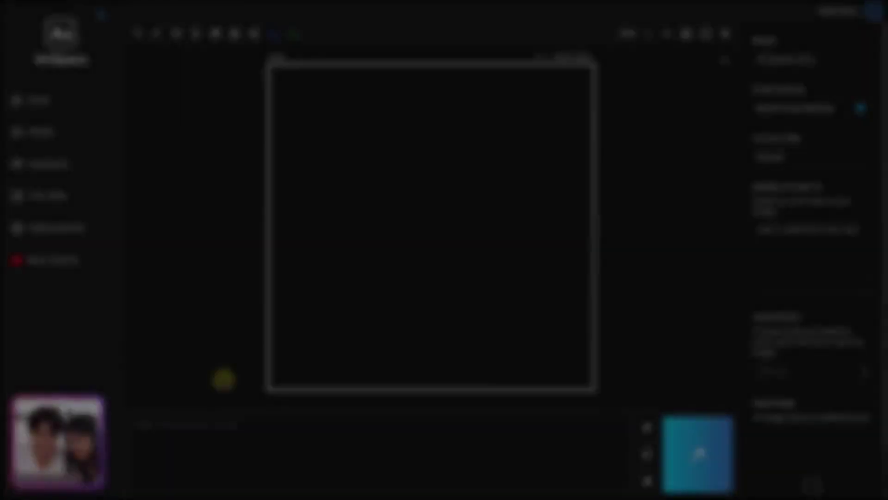
Enter the image prompt "Young woman with long, wavy red hair."
click(209, 405)
text(Yo)
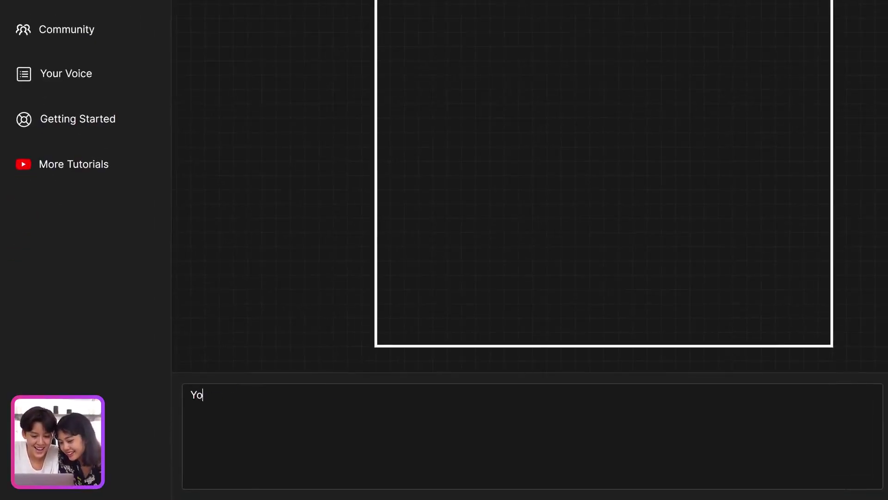
text(ung woman with long, wavy red hair)
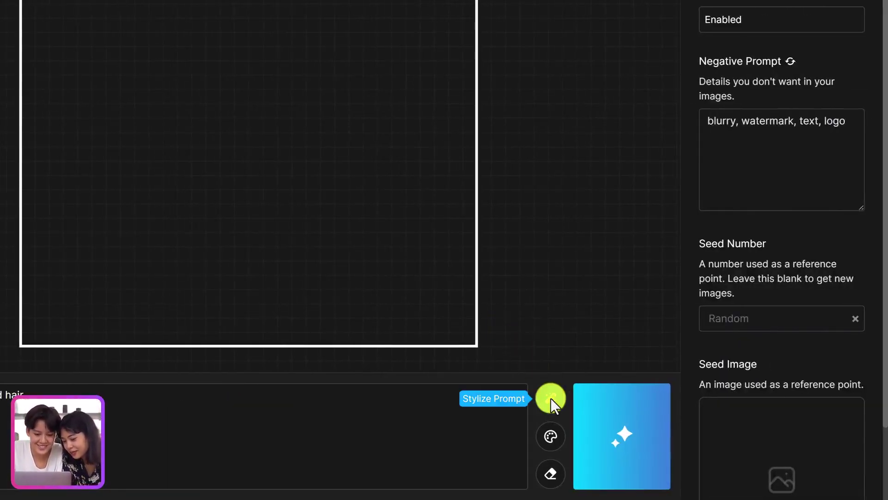
Stylize the red-haired woman prompt with the Realism style and apply the rewritten prompt
click(551, 398)
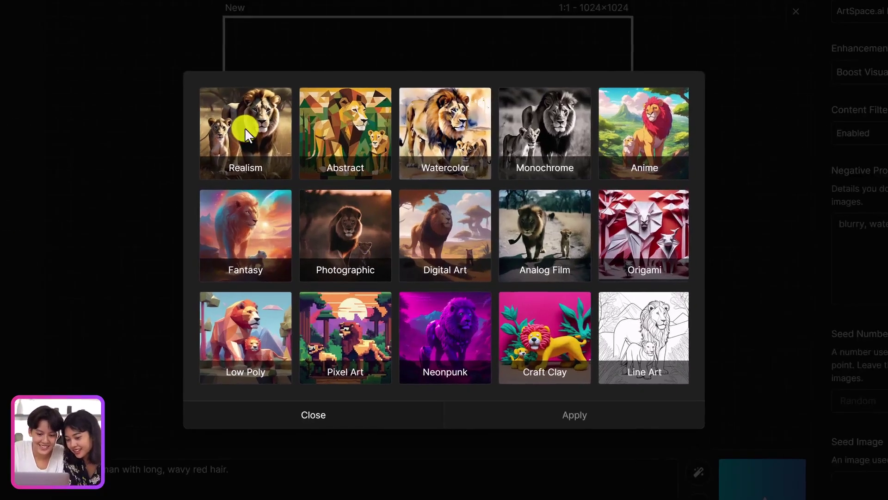
click(246, 102)
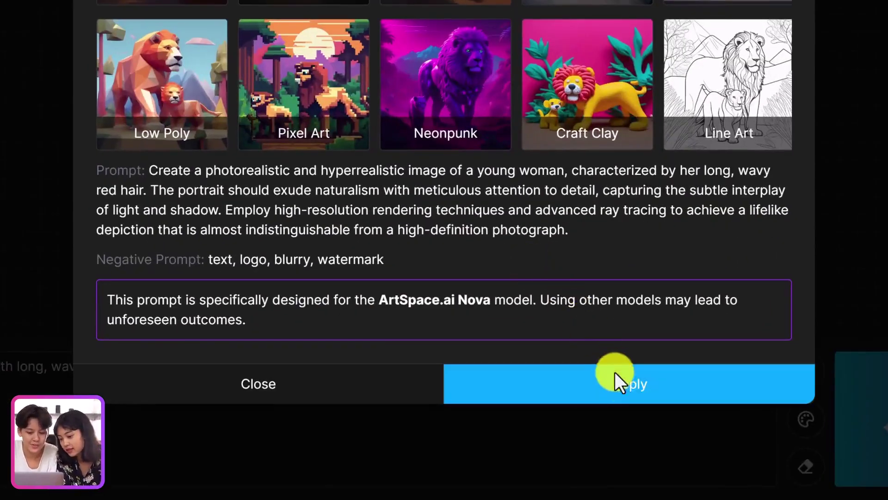
click(567, 476)
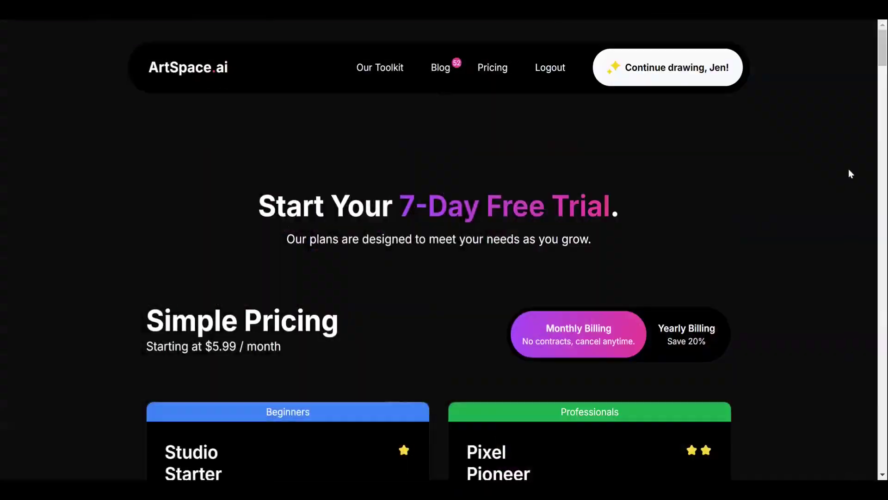
Compare the pricing plans under yearly and monthly billing, and look through the list of blog guides
scroll(845, 171, down, 4)
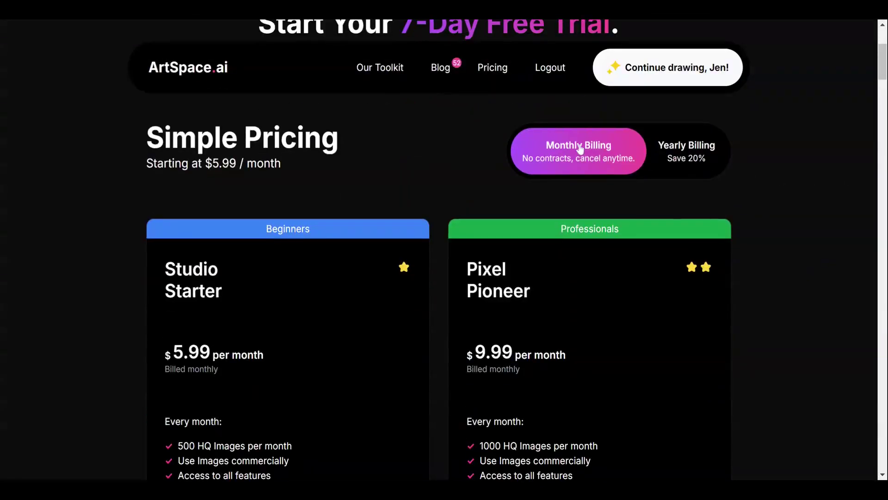
click(698, 160)
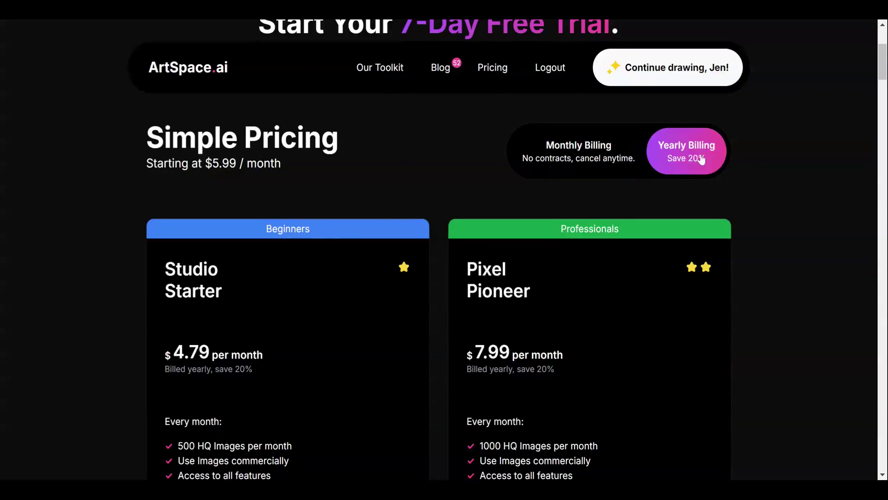
click(560, 157)
scroll(775, 145, down, 3)
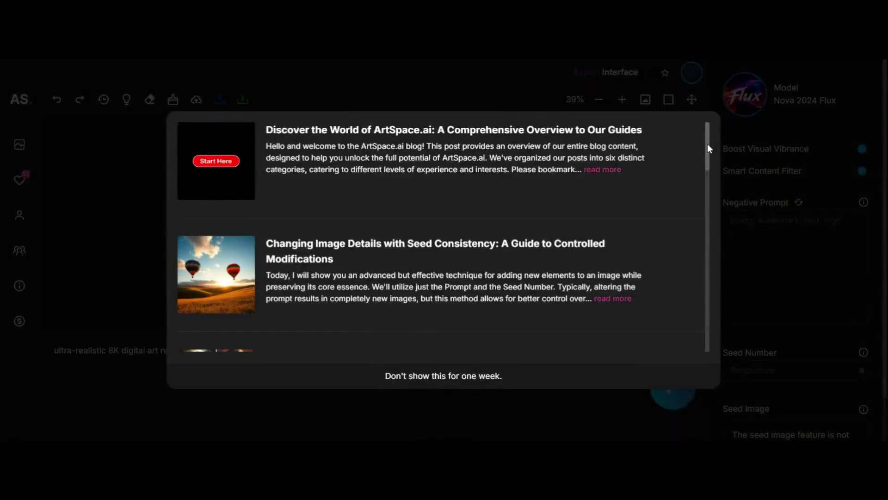
drag(707, 144, 707, 330)
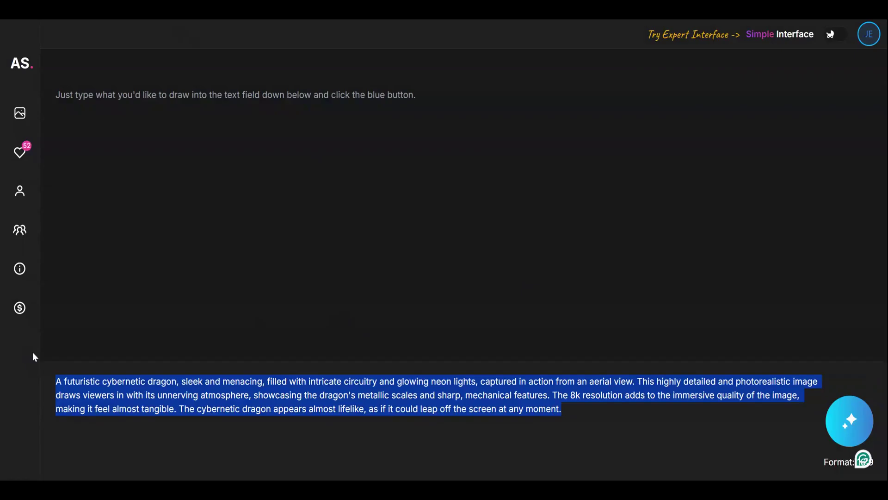
Replace the cybernetic dragon prompt with "Red and yellow colored rendition of a stary night by vincent van gough" and generate the image
key(BackSpace)
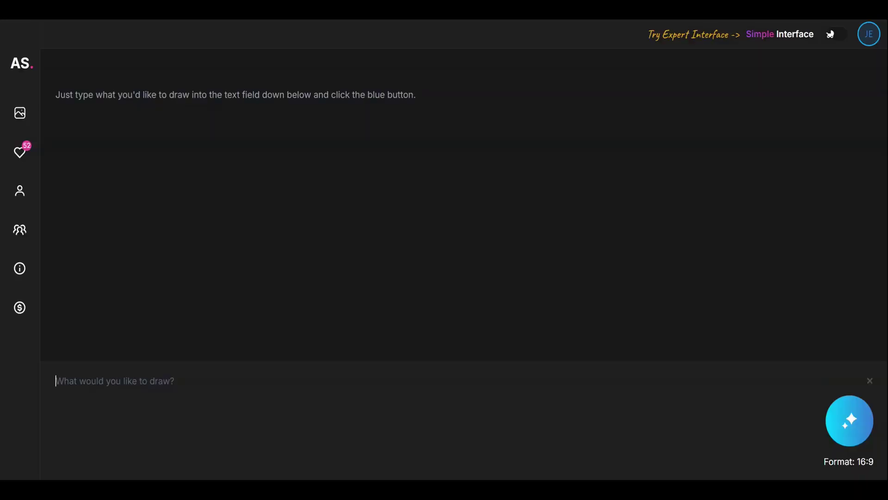
text(Red and yello)
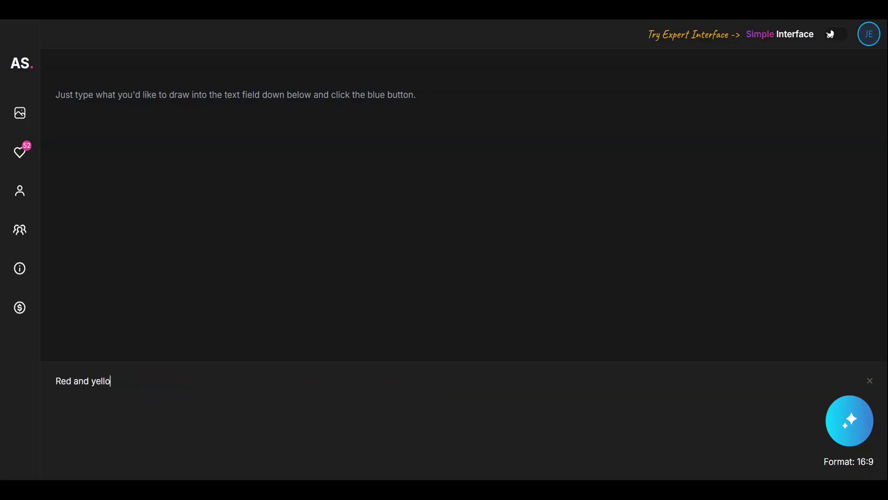
text(w colored rendition of a stary night by v)
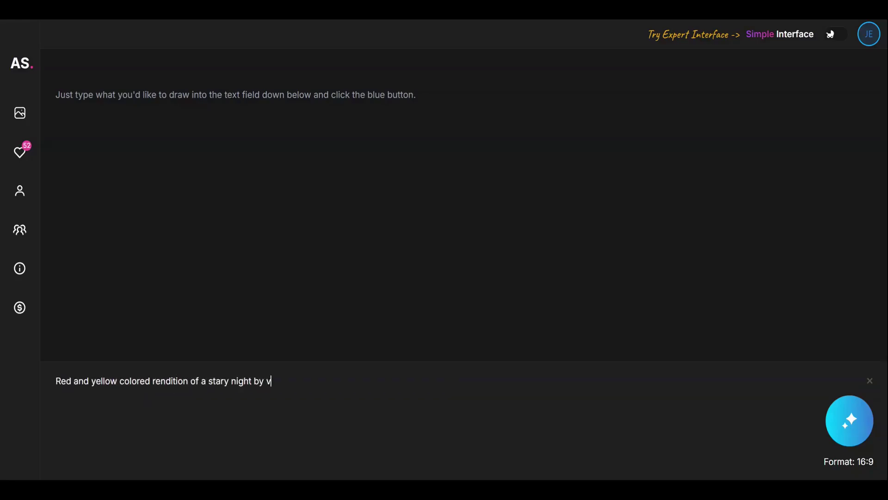
text(incent van gough)
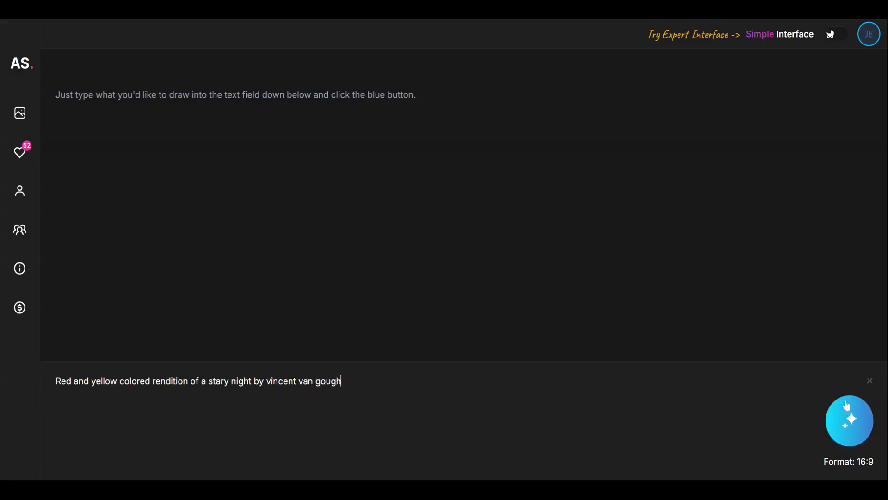
click(847, 405)
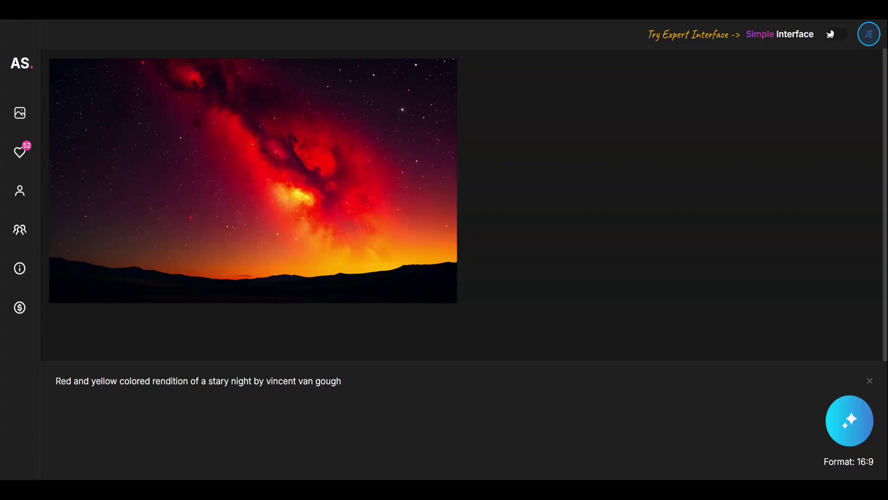
Replace the prompt with "puppy running through a field of daisies in the summer" and generate the image
key(ctrl+a)
text(pu)
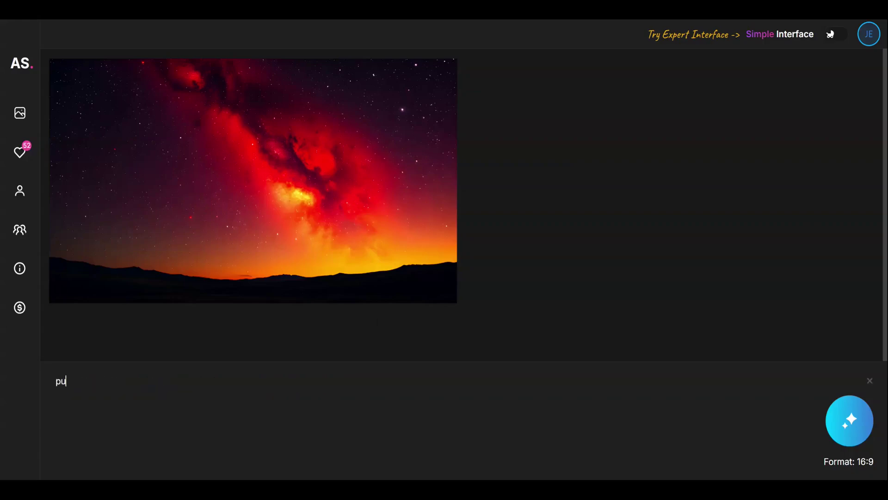
text(ppy running through a field of )
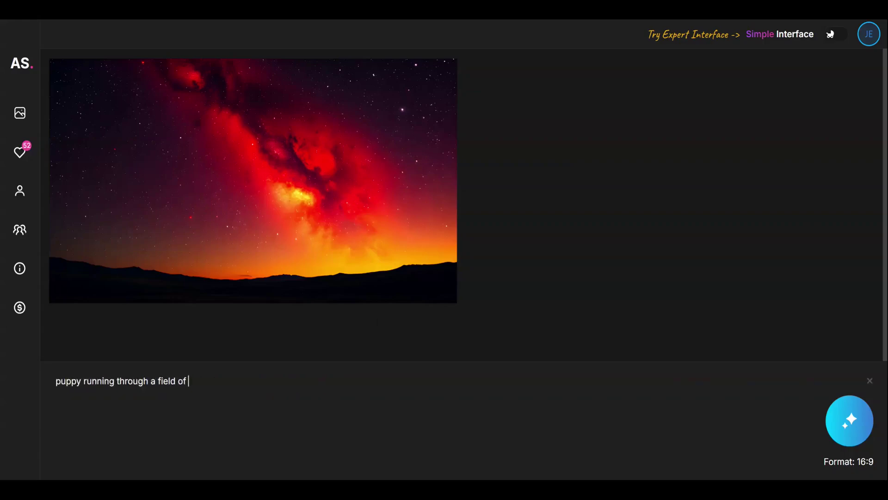
text(daisies in the summer)
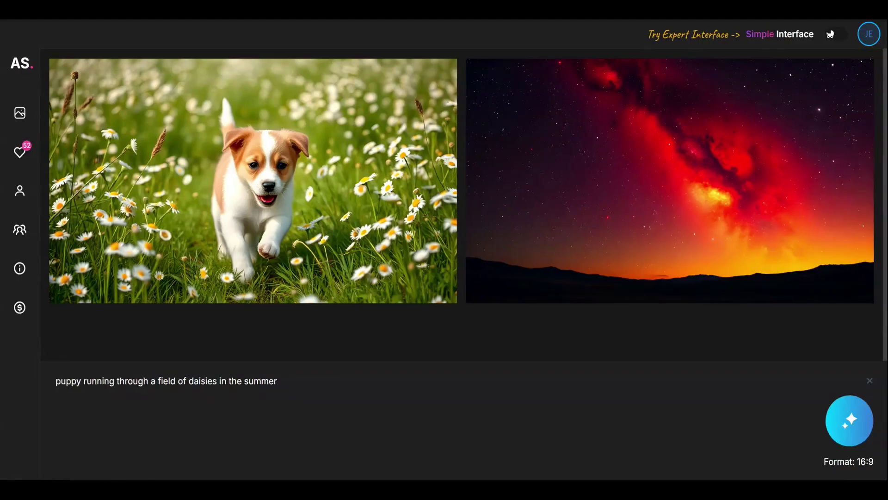
Put a "wide shot" from behind at the start of the puppy prompt and generate a new version
text(wide shot)
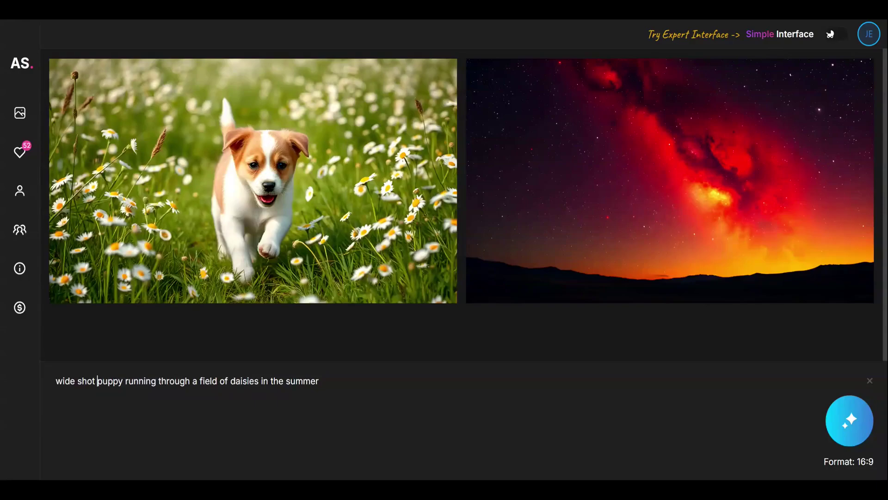
text( from b)
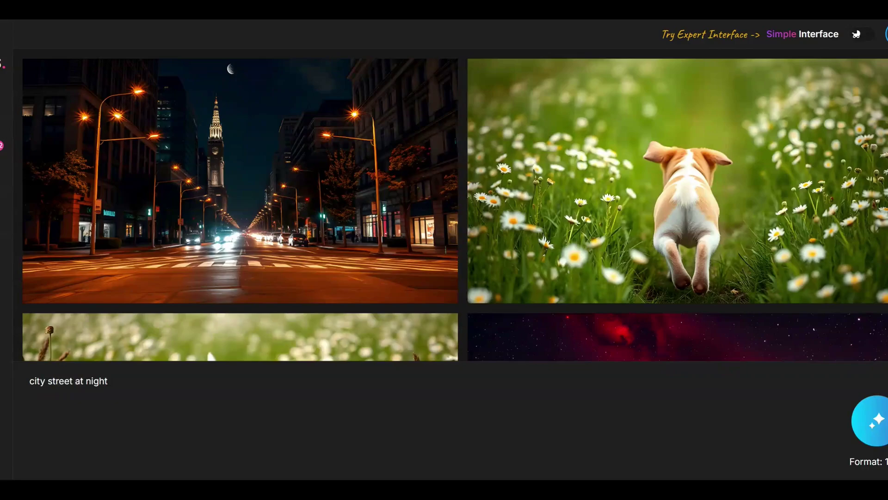
Replace the city street prompt with "cartoon bunny sitting on an egg" and generate the image
key(ctrl+a)
key(BackSpace)
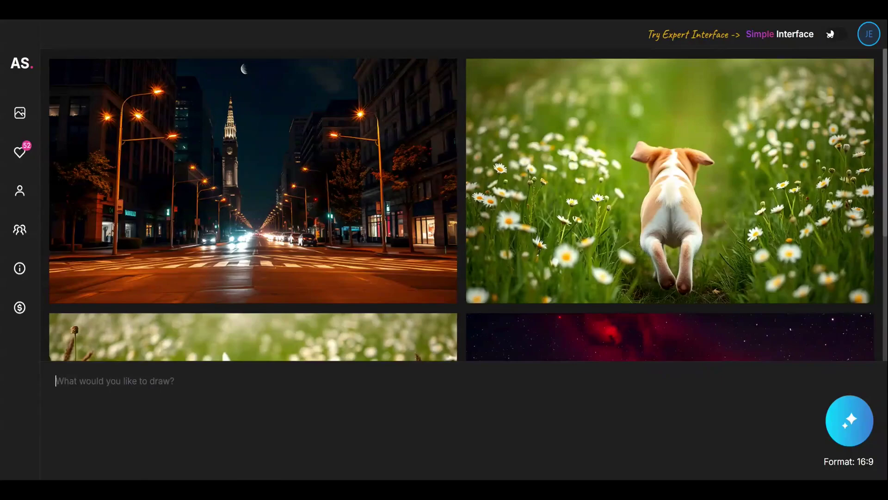
text(qartoon bunny)
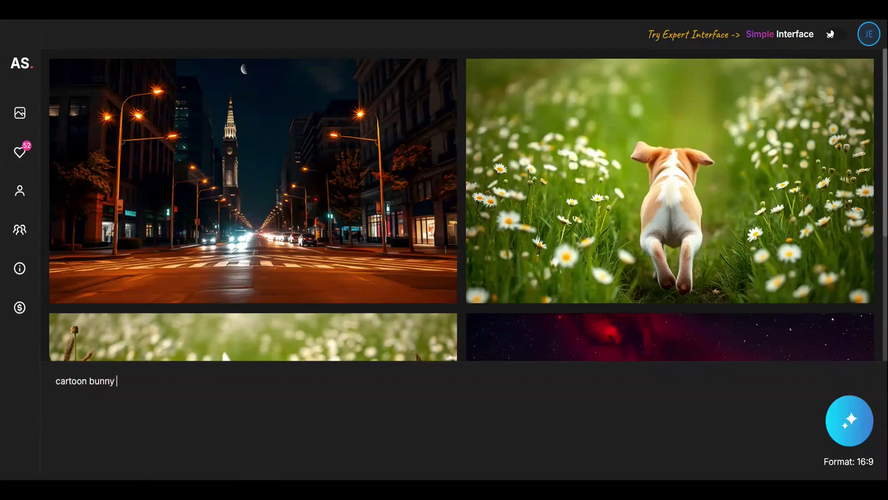
text( sitting on an egg)
key(Return)
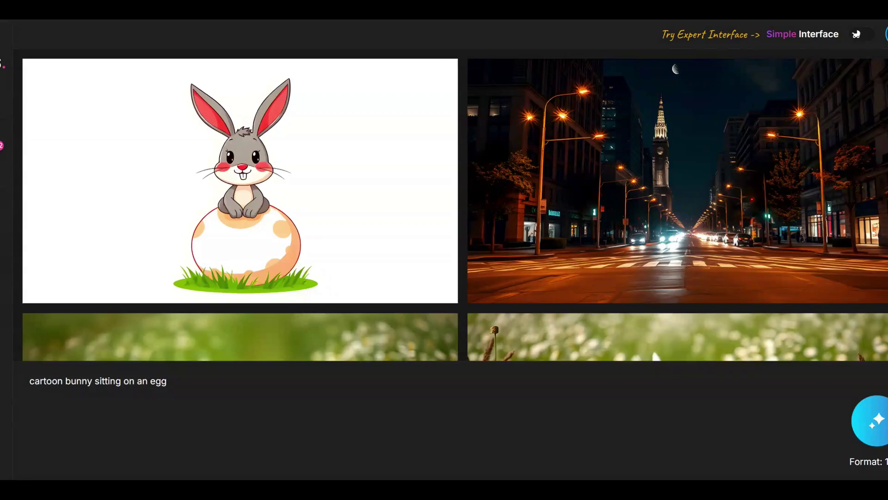